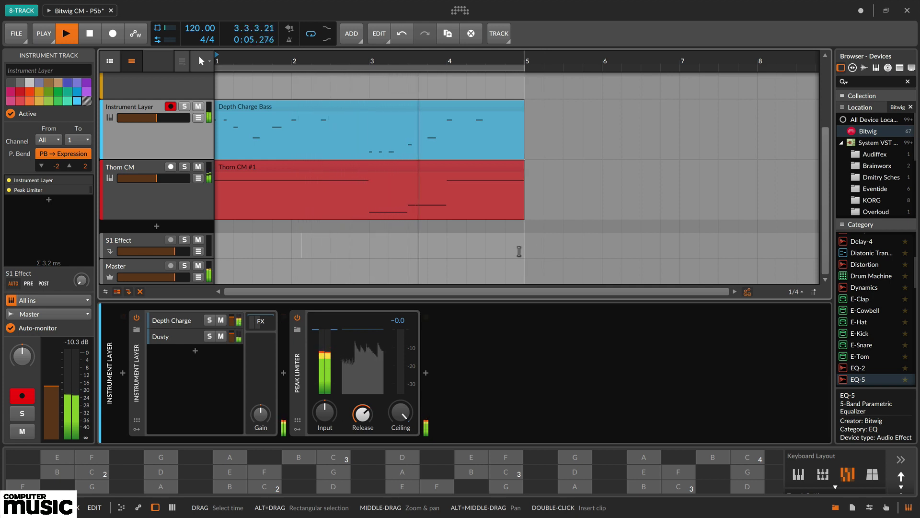
- Solo the Thorn CM track and select it to display its Thorn CM device
click(185, 167)
click(184, 199)
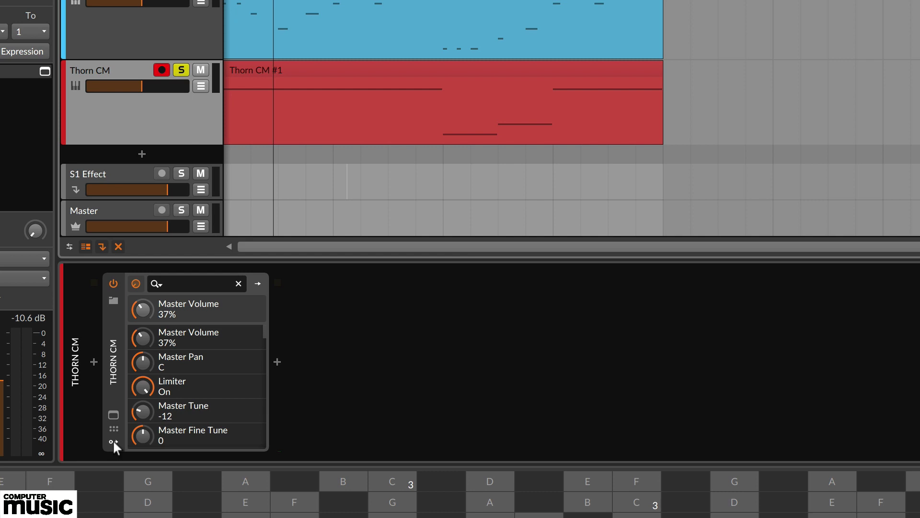
- Add an LFO to an empty modulator slot on the Thorn CM device
click(114, 442)
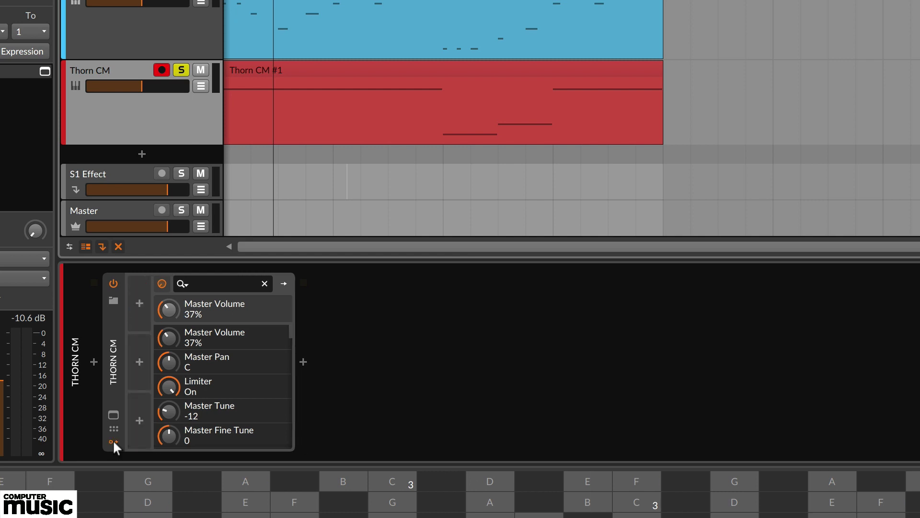
click(137, 367)
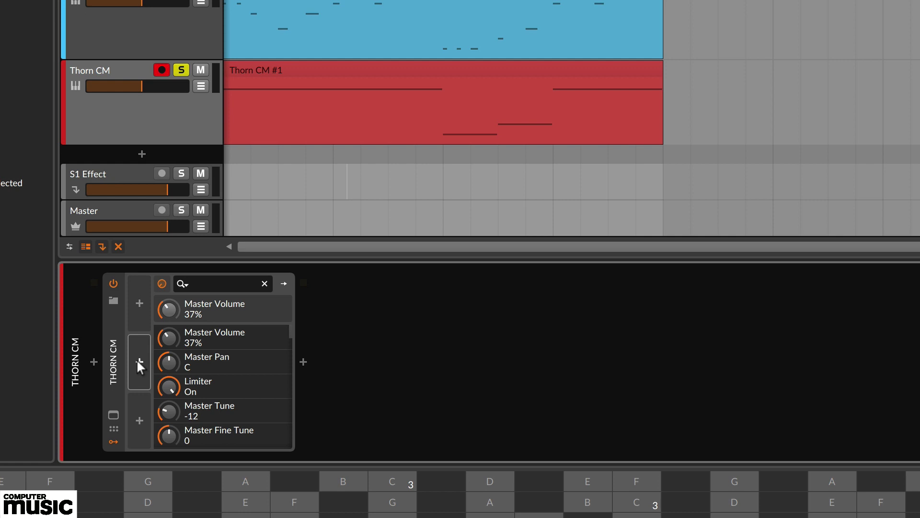
click(138, 360)
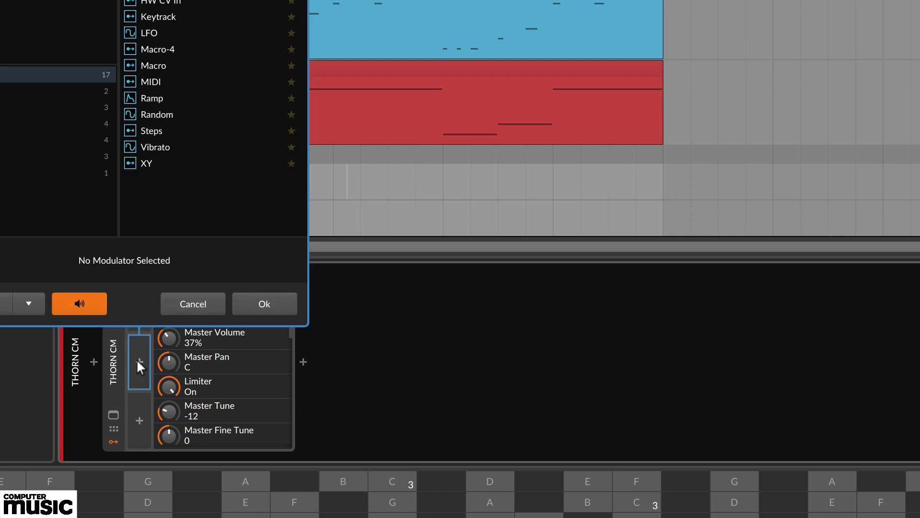
click(150, 34)
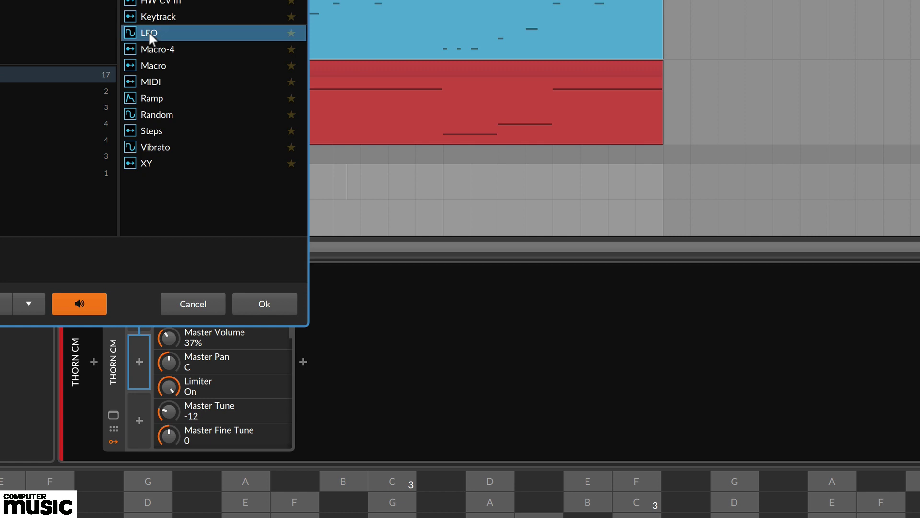
click(261, 305)
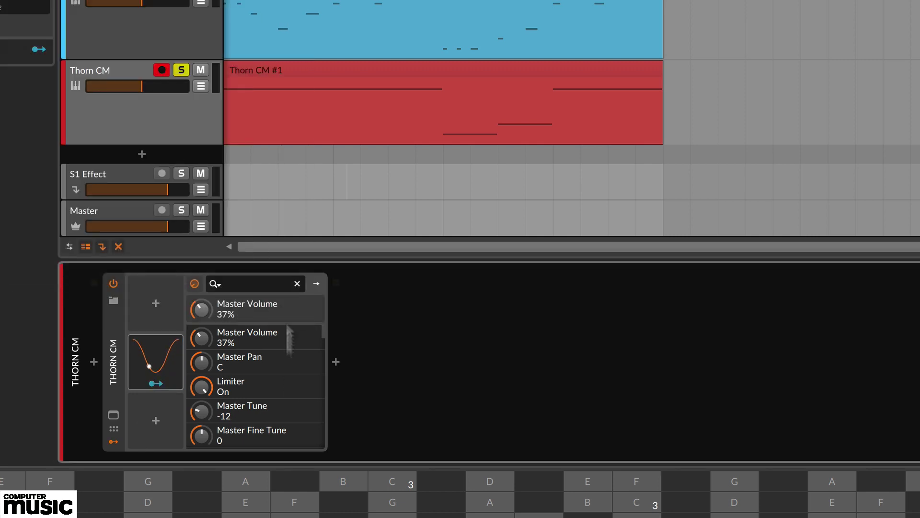
- Set the Thorn CM LFO rate unit to quarter notes and its reset mode from Free to Sync
click(177, 364)
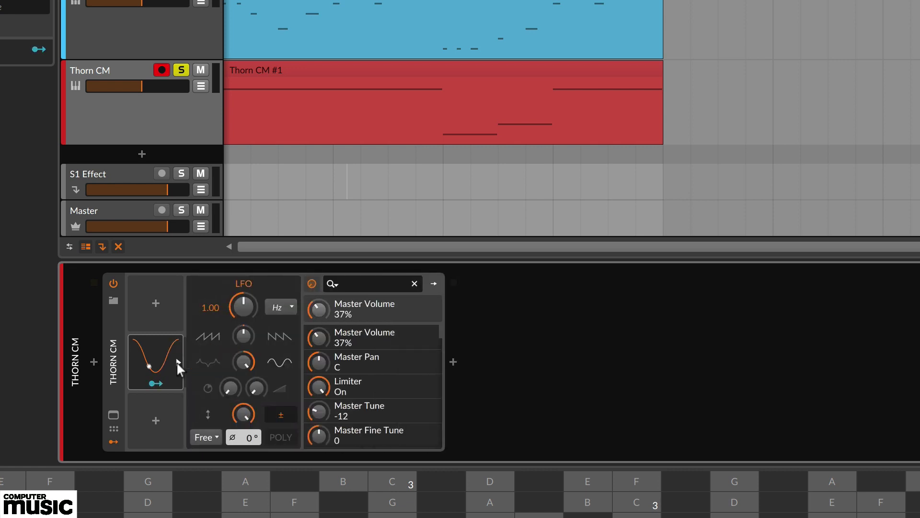
click(283, 304)
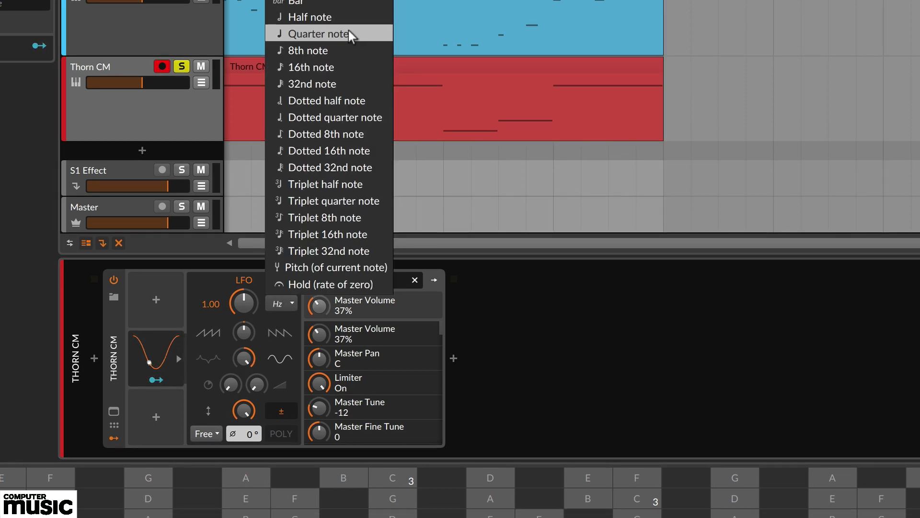
click(349, 33)
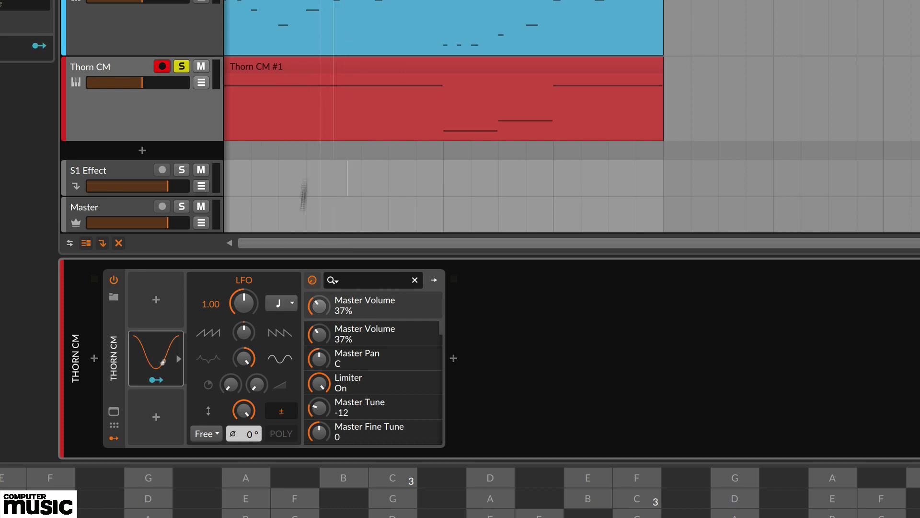
click(212, 430)
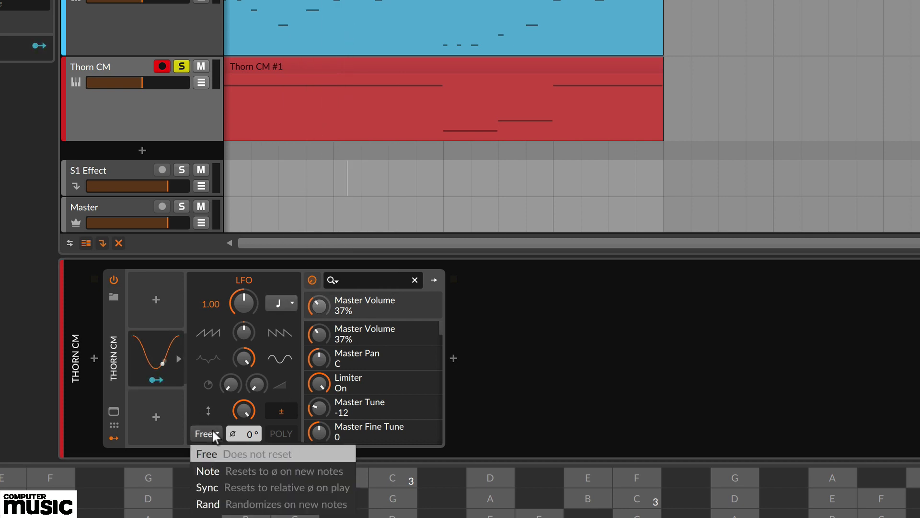
click(227, 487)
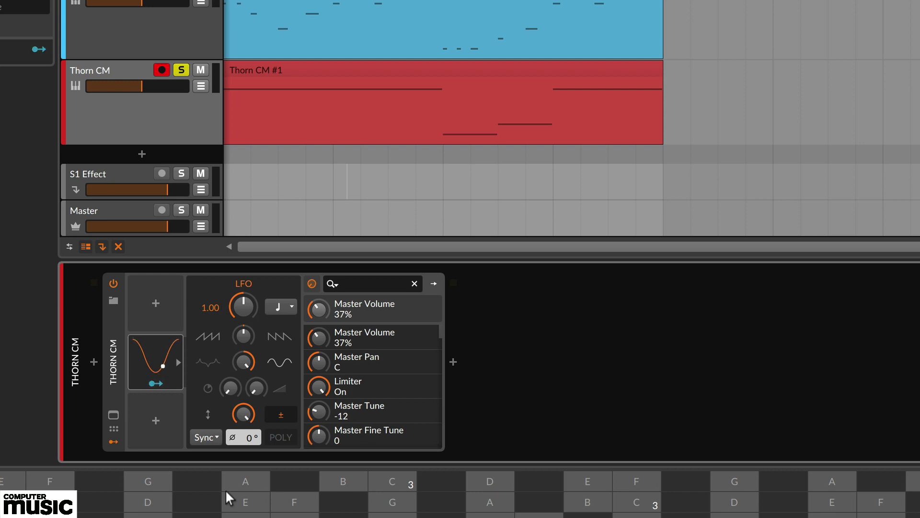
- Route the LFO to Thorn CM's Master Pan with about +0.30 modulation depth
click(156, 383)
drag(354, 360, 354, 329)
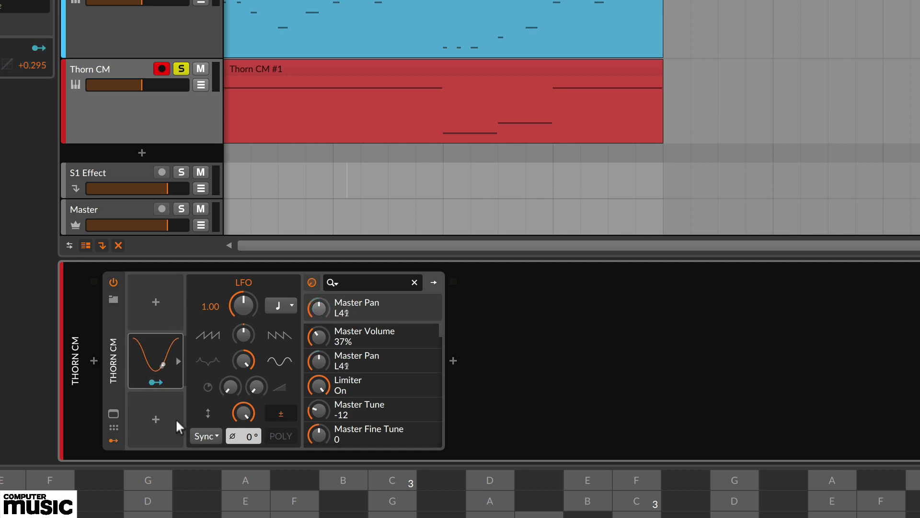
- Open the Thorn CM plugin window, showing pan swinging between L25 and R58
click(114, 412)
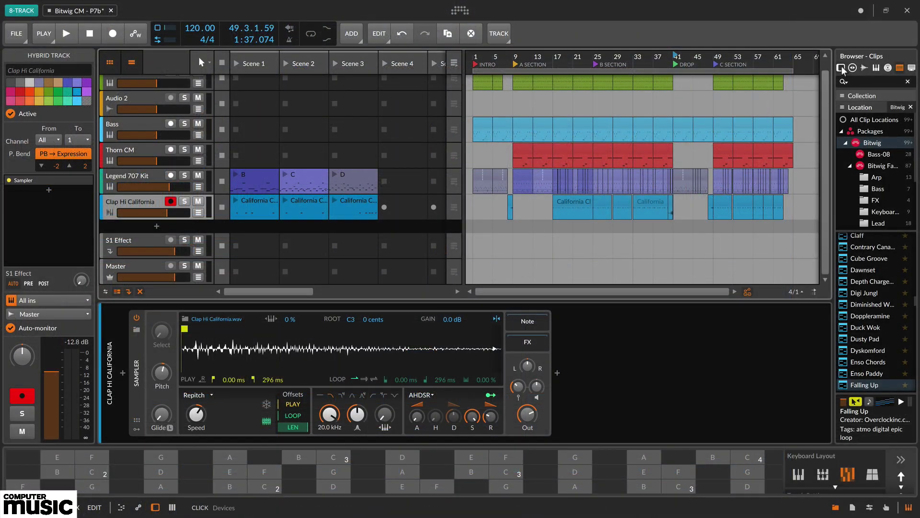
- Select the Sampler on Clap Hi California, then add a new instrument track
click(842, 69)
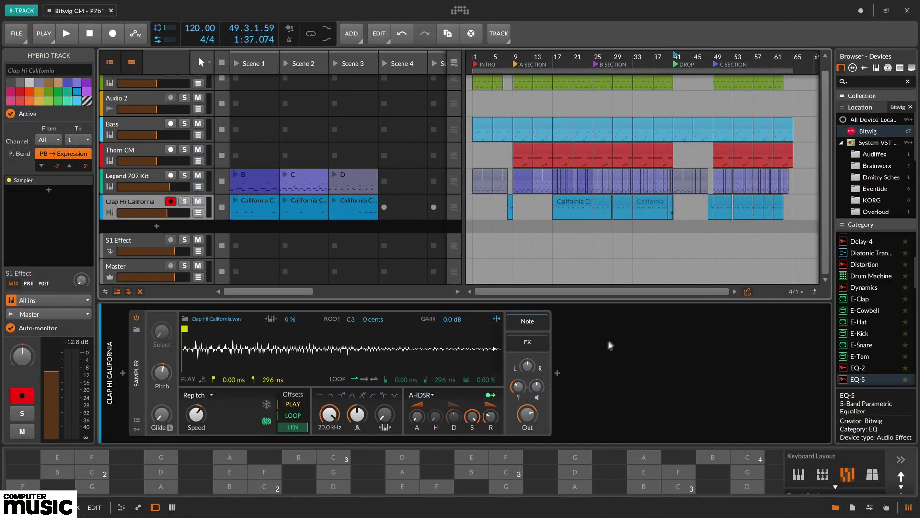
click(604, 345)
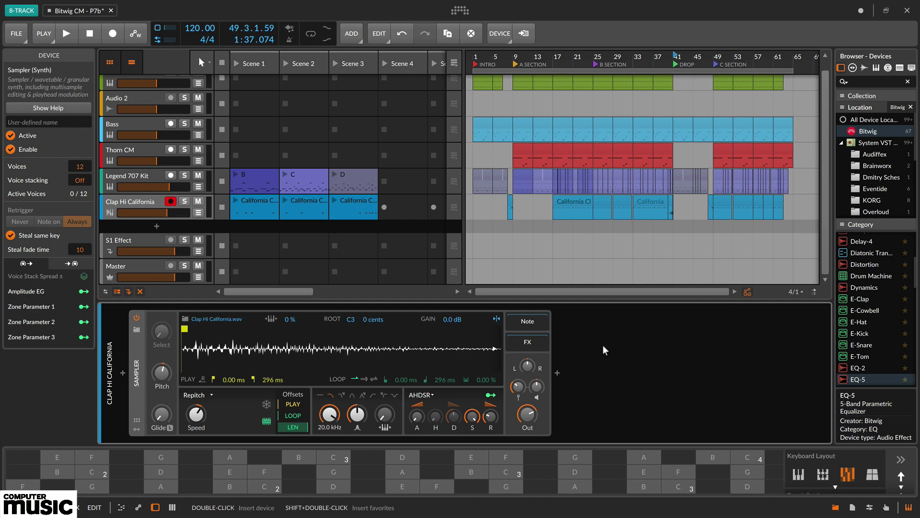
click(351, 36)
click(362, 53)
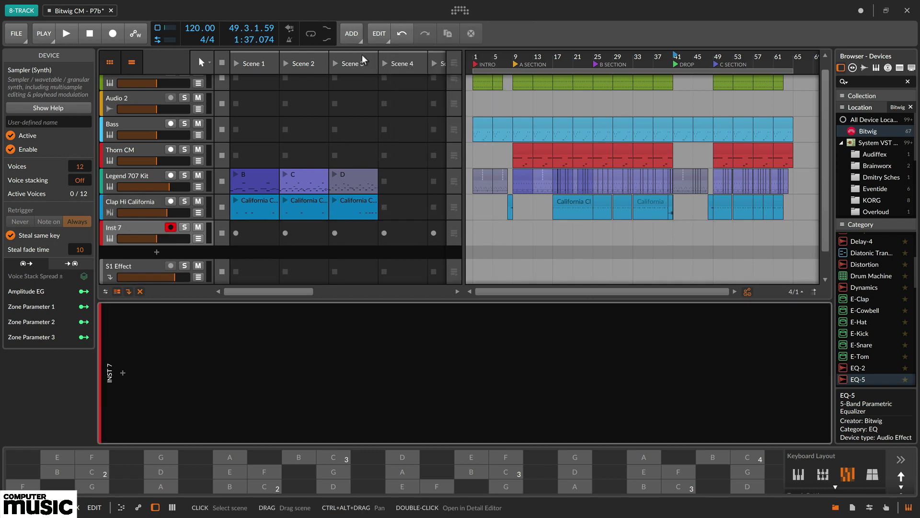
- Search the clip browser for 'falling up' and drop Falling Up into the new track's Scene 1 slot
click(396, 341)
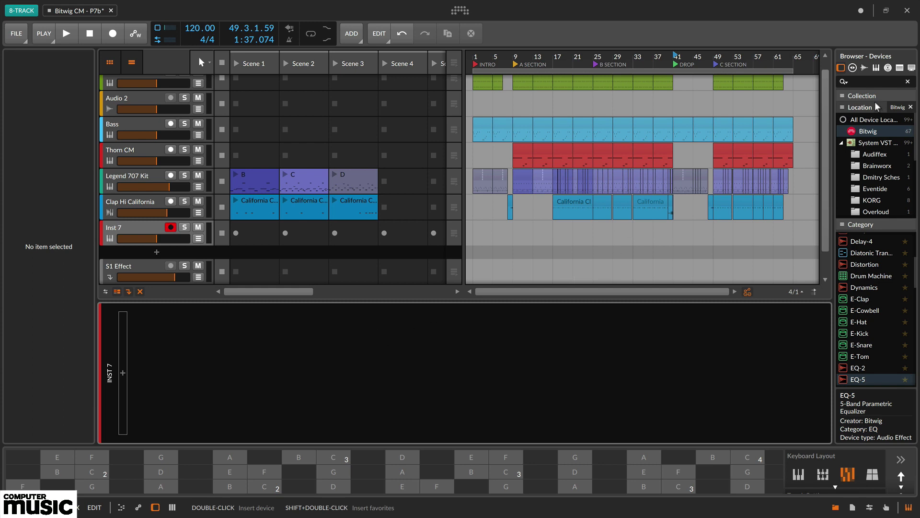
click(912, 70)
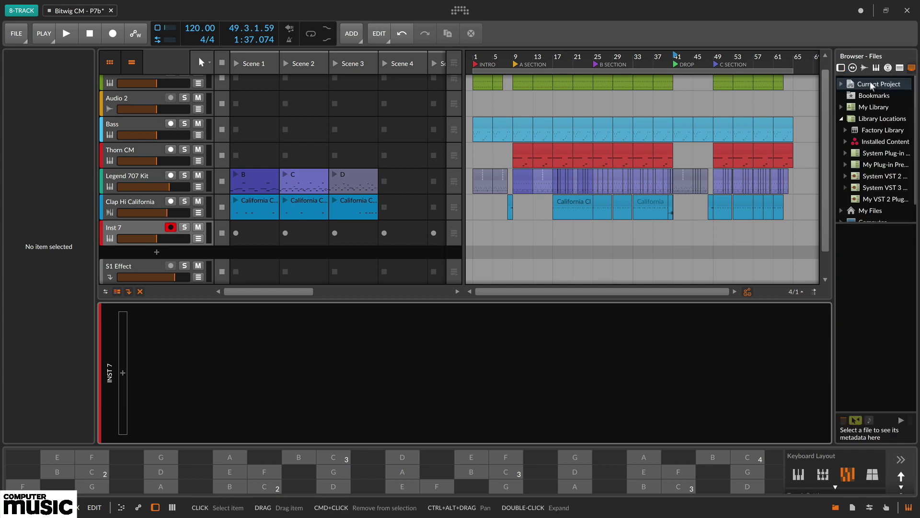
click(901, 68)
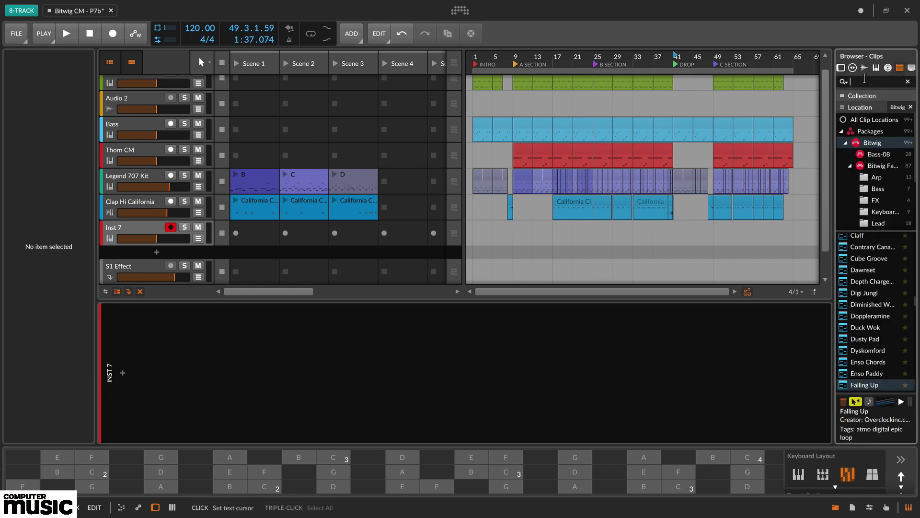
text(falling up)
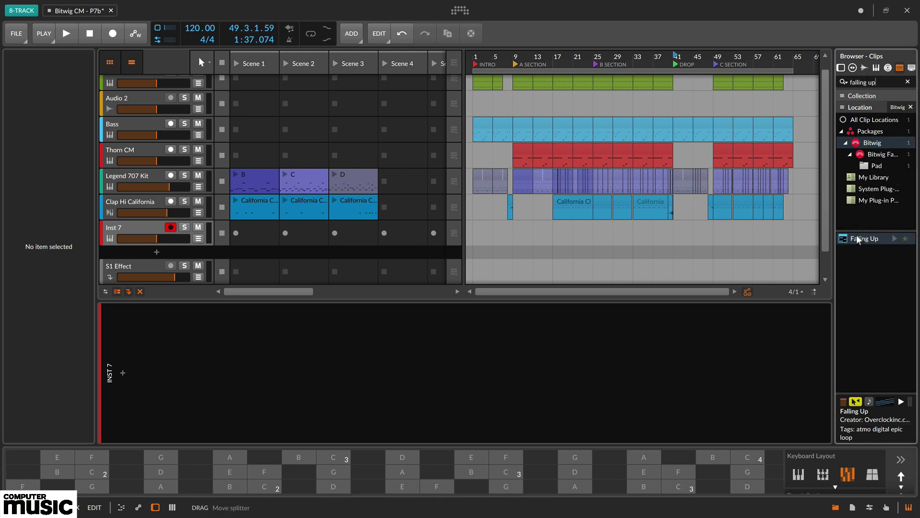
drag(863, 238, 251, 231)
- Audition the Falling Up clip and reveal the XY Instrument's performance knobs
click(246, 222)
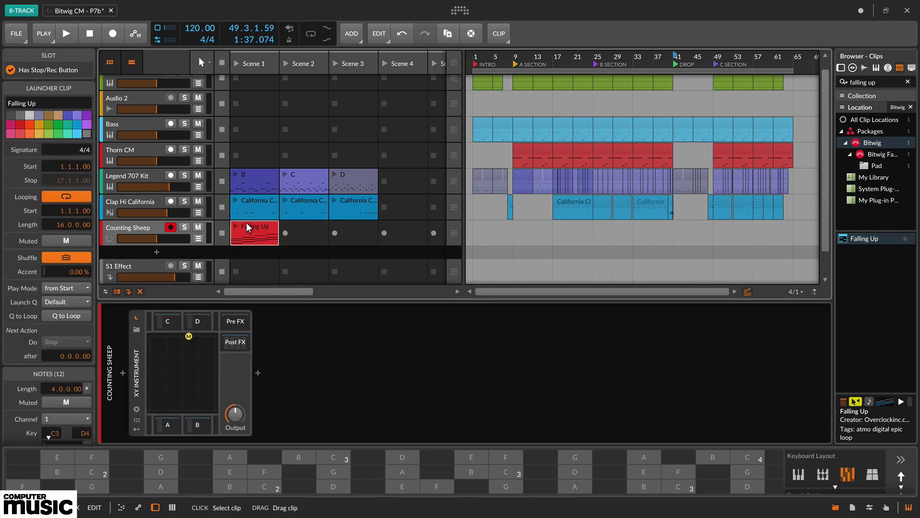
click(235, 226)
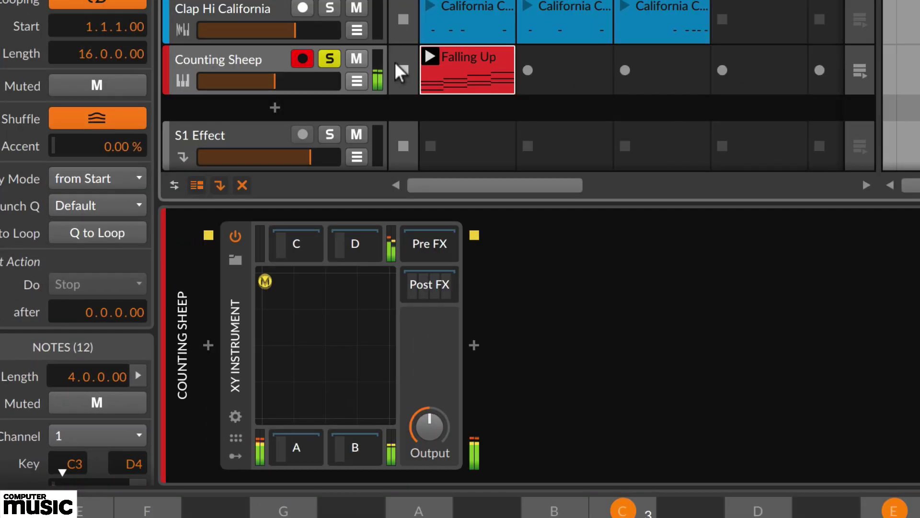
click(395, 64)
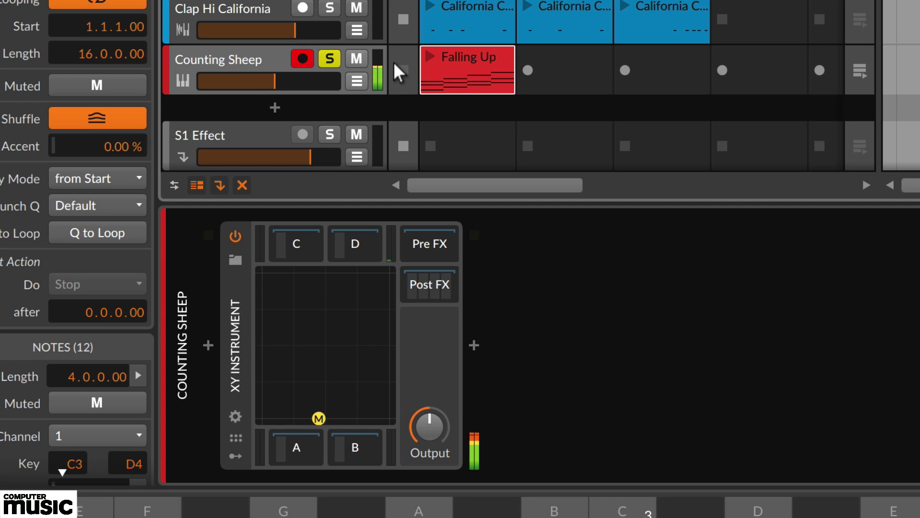
click(236, 438)
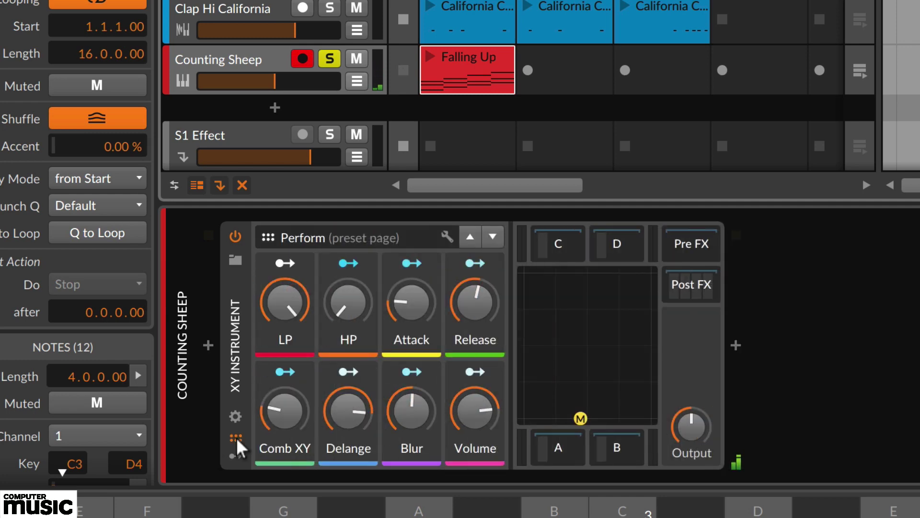
click(431, 57)
- Lower the LP macro to about 28%, raise HP to 76%, show the LP lane, and stop playback
drag(280, 300, 281, 324)
drag(348, 302, 349, 270)
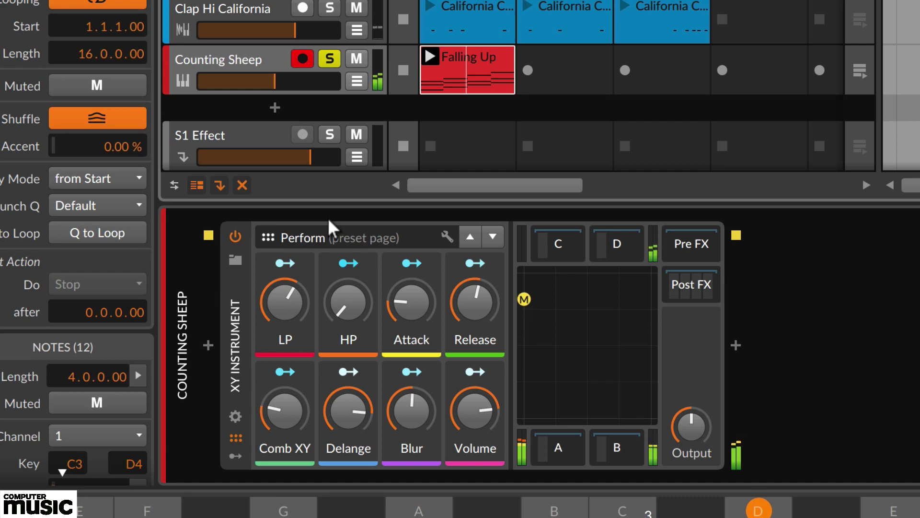
click(356, 81)
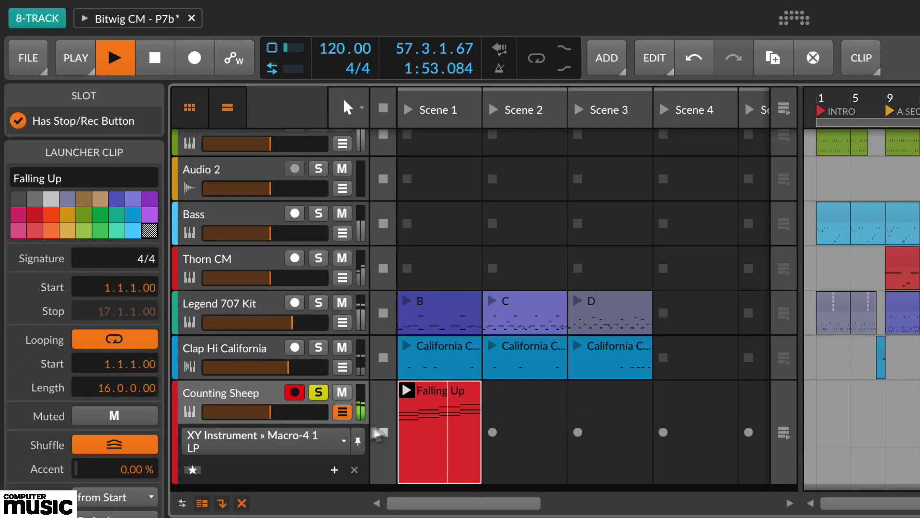
click(155, 52)
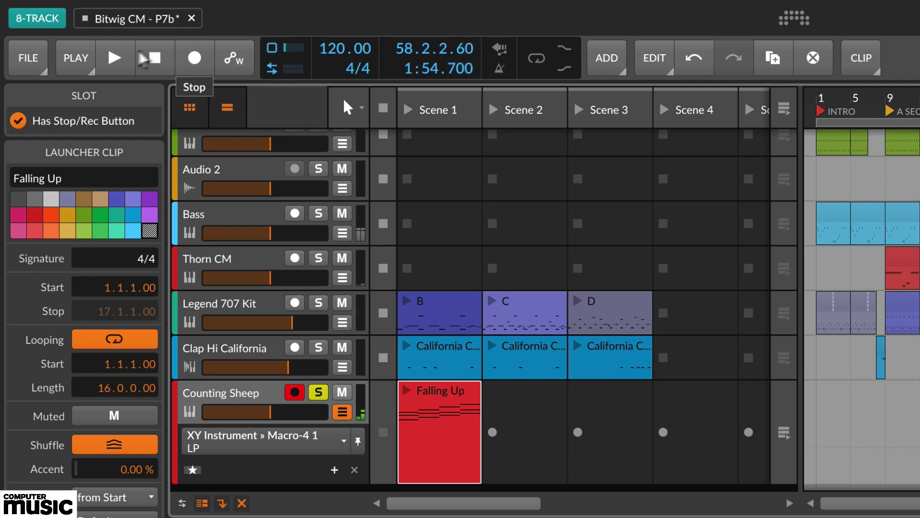
- Enable Clip Launcher Automation Write and launch Falling Up to record LP macro sweeps
click(77, 57)
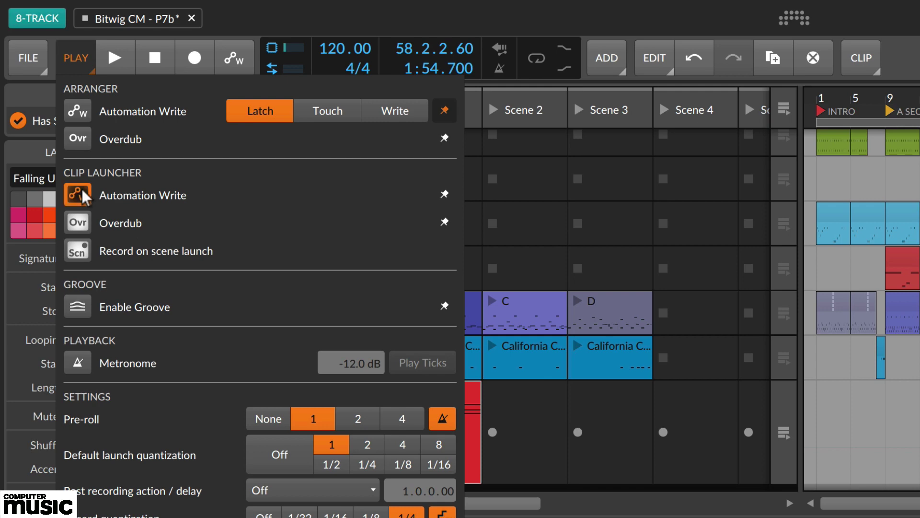
key(Escape)
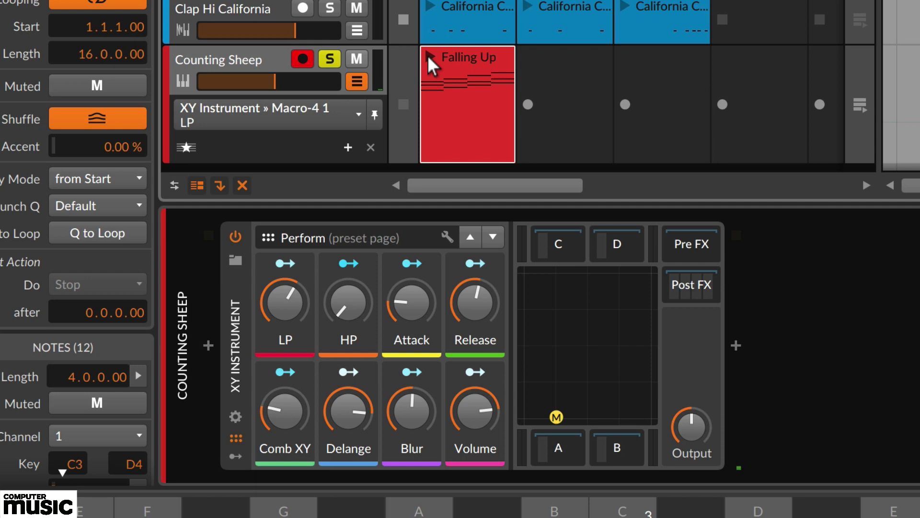
click(428, 56)
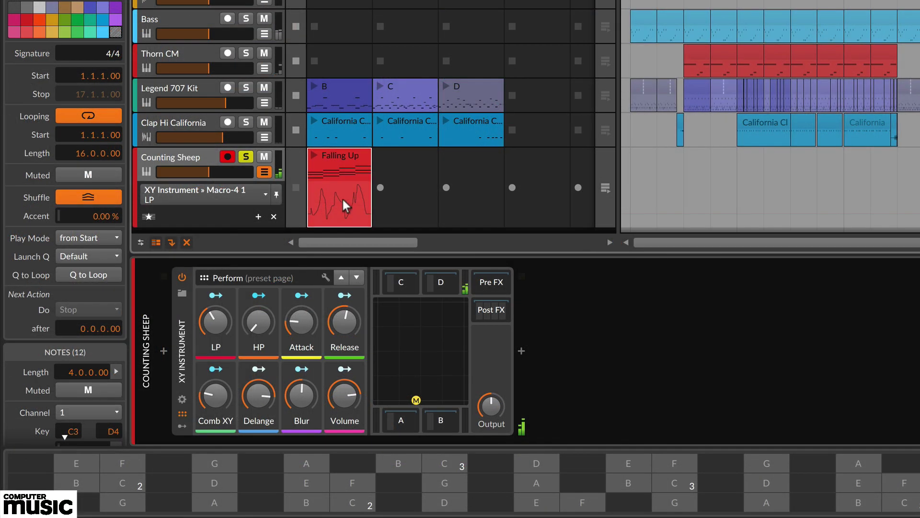
- Open Falling Up's recorded LP automation in the editor, then drag the clip to a new position
double_click(344, 205)
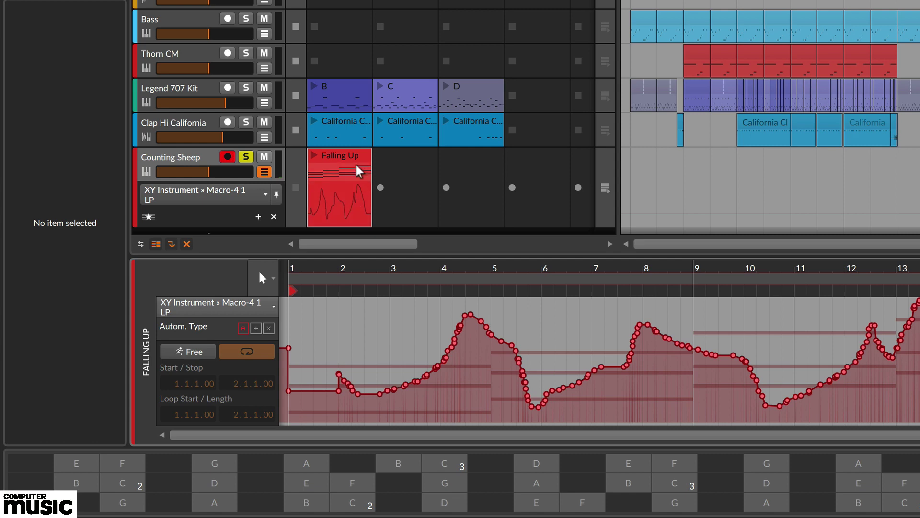
drag(345, 159, 694, 165)
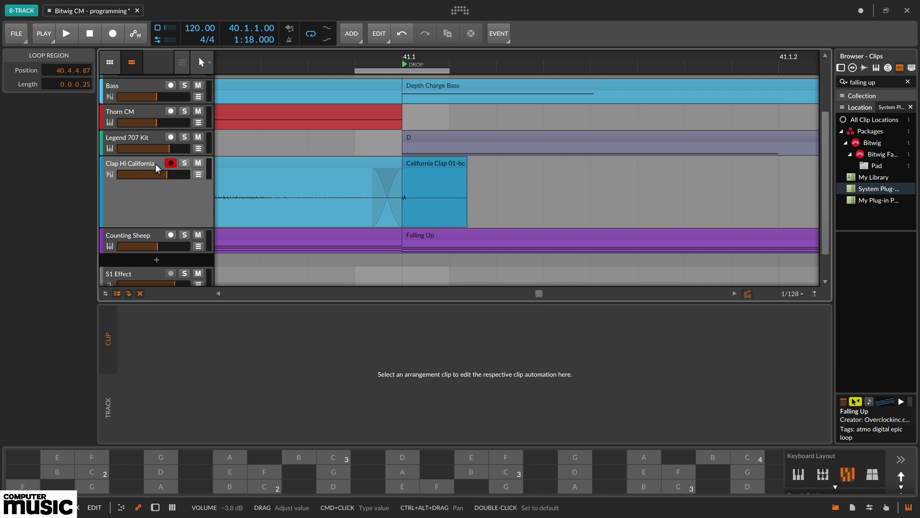
- Recolour the Clap Hi California track green from the Inspector palette
click(143, 168)
click(52, 93)
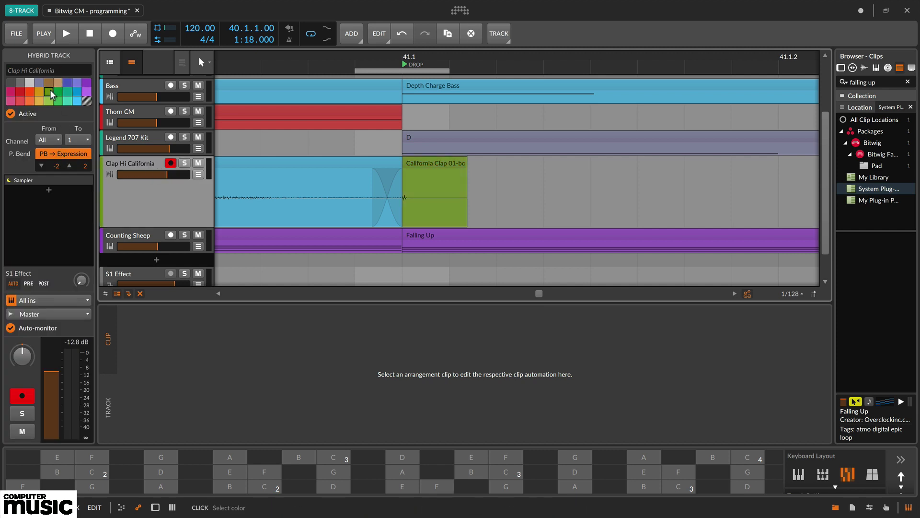
click(86, 140)
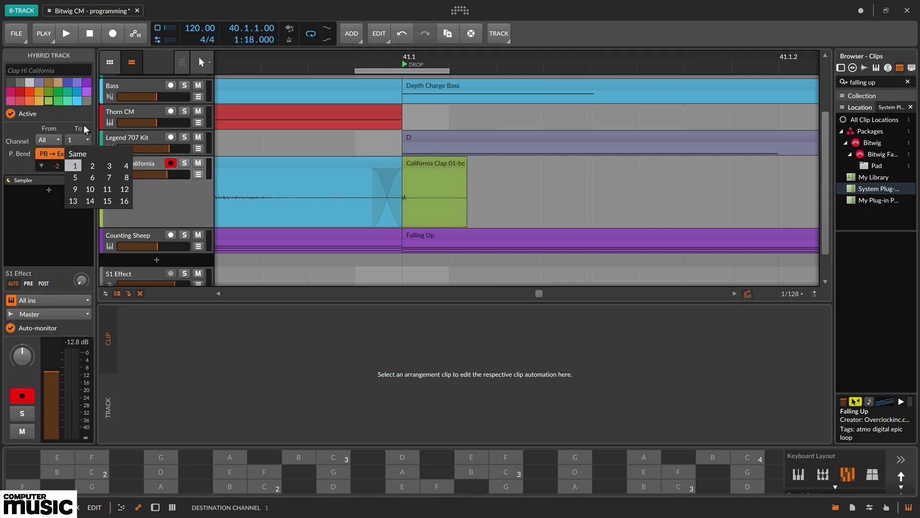
click(86, 129)
- Select the California Clap 01-bounce-3 clip at 40.1.1.00 and zoom in on its start marker
click(874, 178)
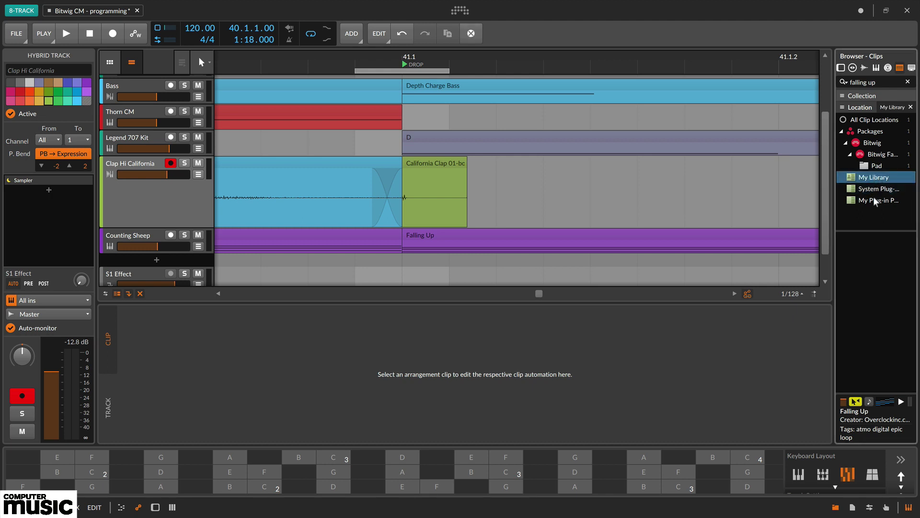
click(877, 189)
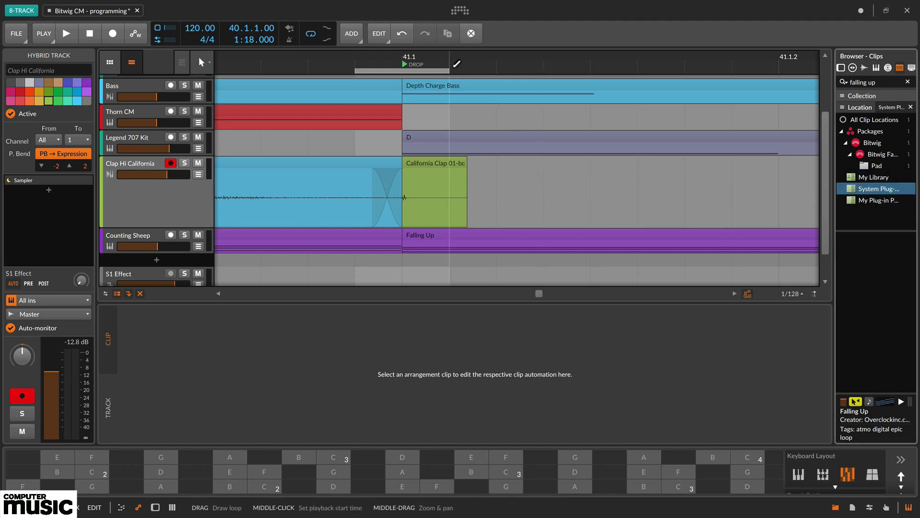
mouse_move(456, 62)
mouse_down()
mouse_move(458, 77)
mouse_move(454, 61)
mouse_up()
click(235, 165)
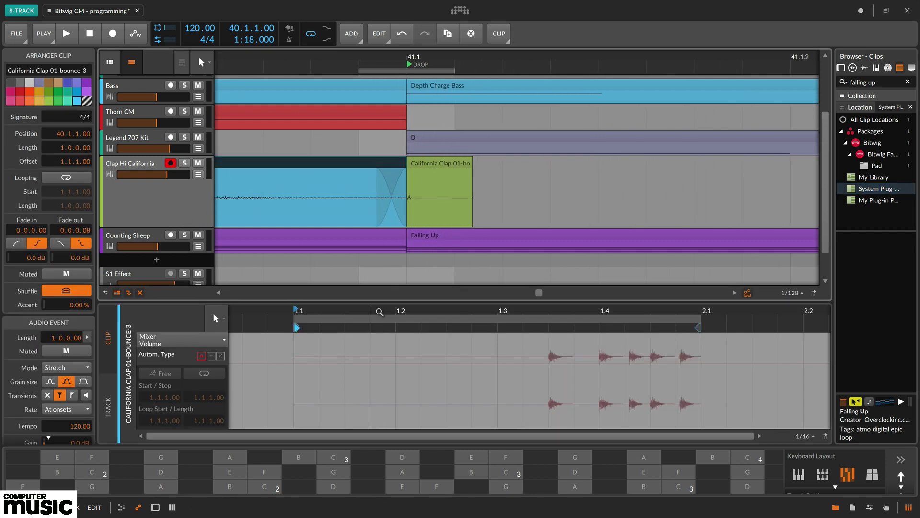
drag(380, 317, 349, 314)
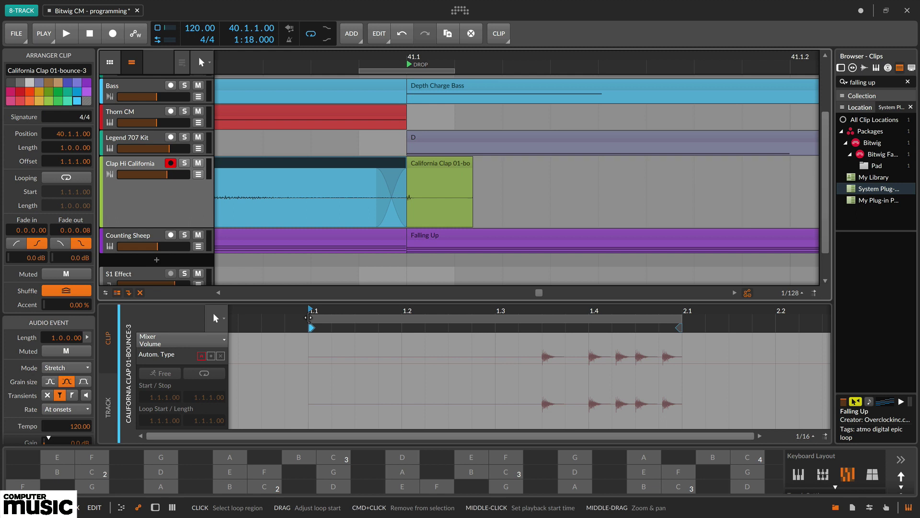
click(310, 324)
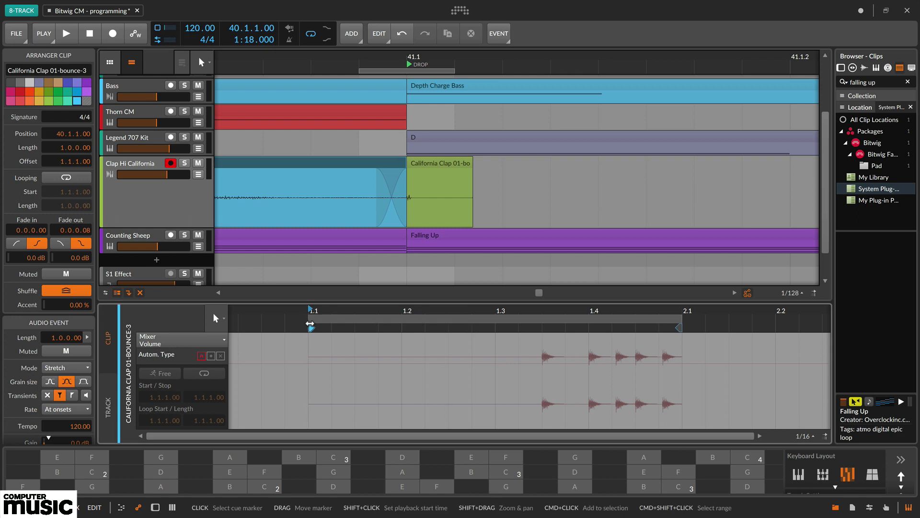
- Clear the clip selection and move the playback position slightly earlier
click(523, 183)
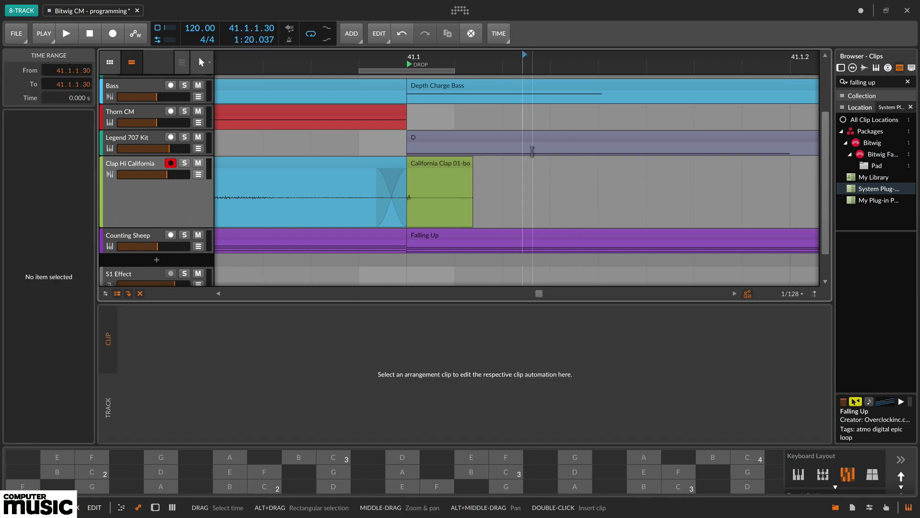
drag(534, 165, 386, 115)
click(598, 115)
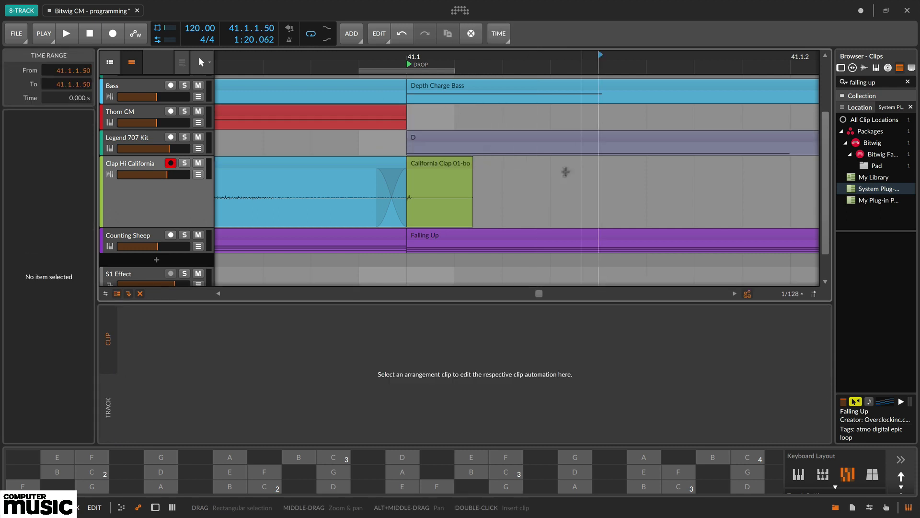
click(504, 189)
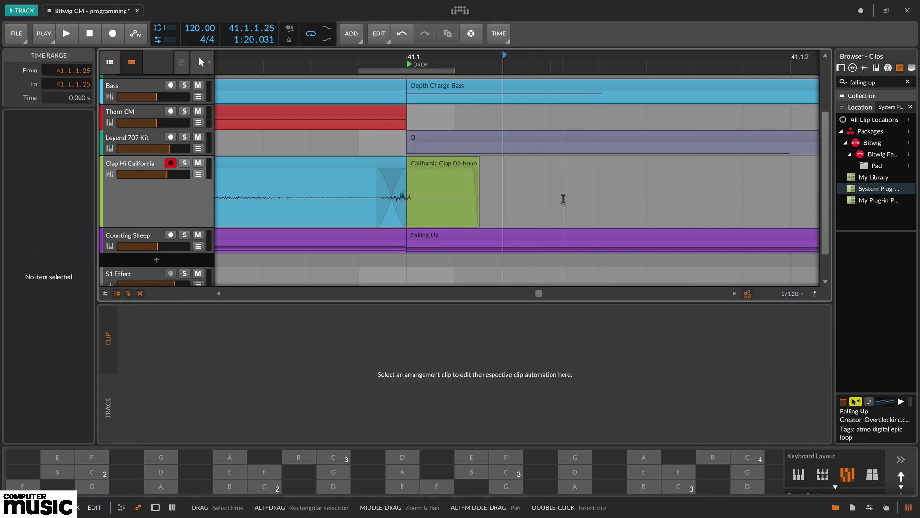
- Select the California Clap clip and undo its accidental move with Ctrl+Z
click(435, 163)
drag(434, 165, 640, 163)
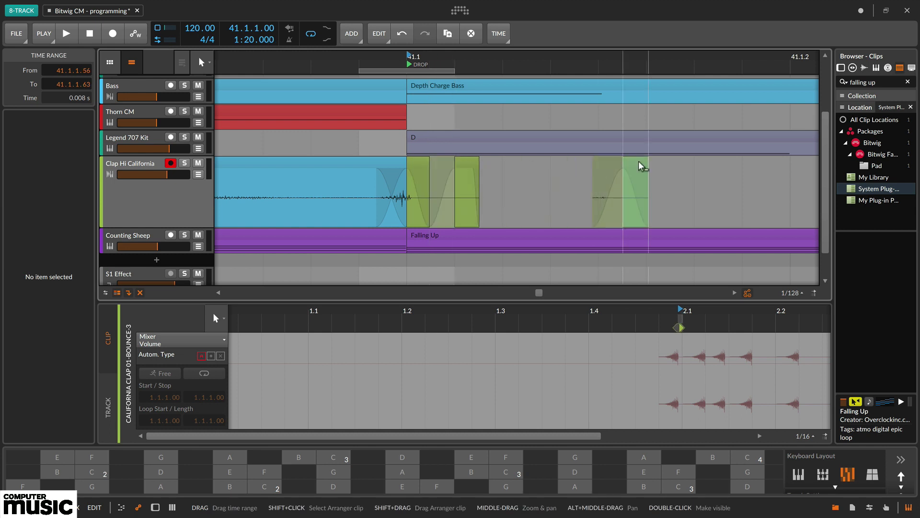
key(ctrl+z)
- Give the clap clip a 0.0.0.04 fade-out and loop it to 0.0.0.18 long
click(411, 164)
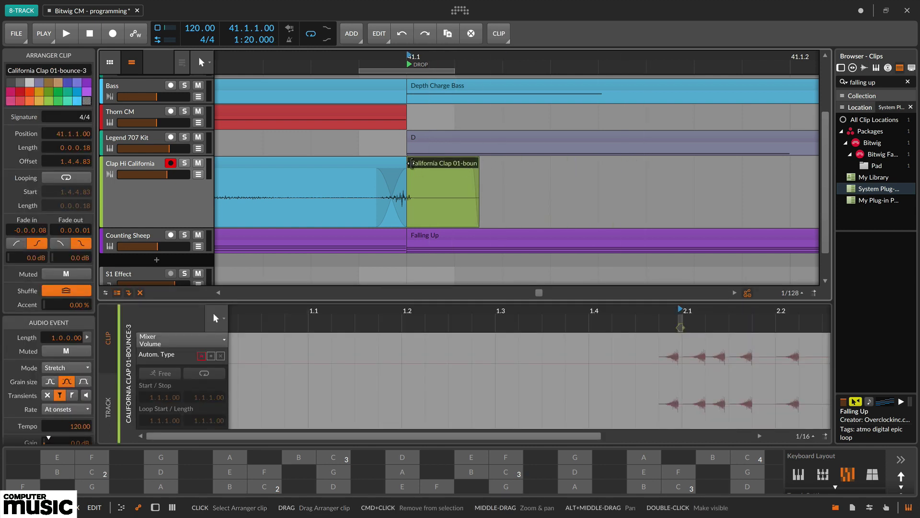
mouse_move(411, 164)
mouse_down()
mouse_move(370, 164)
mouse_move(410, 164)
mouse_up()
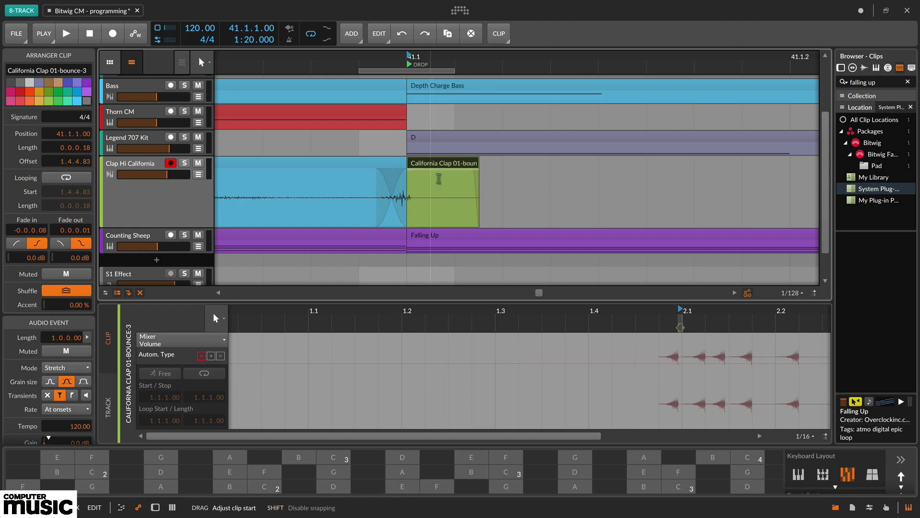
drag(476, 178, 424, 182)
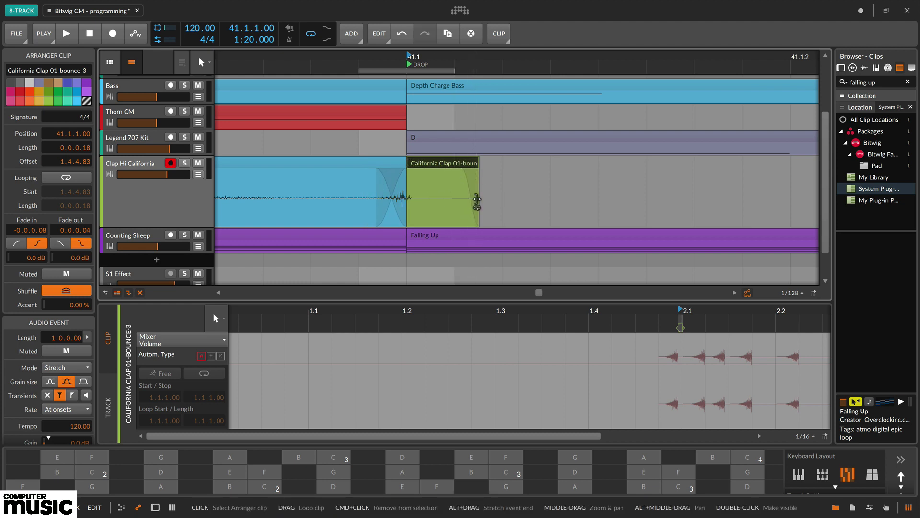
mouse_move(479, 201)
mouse_down()
mouse_move(642, 200)
mouse_move(477, 199)
mouse_up()
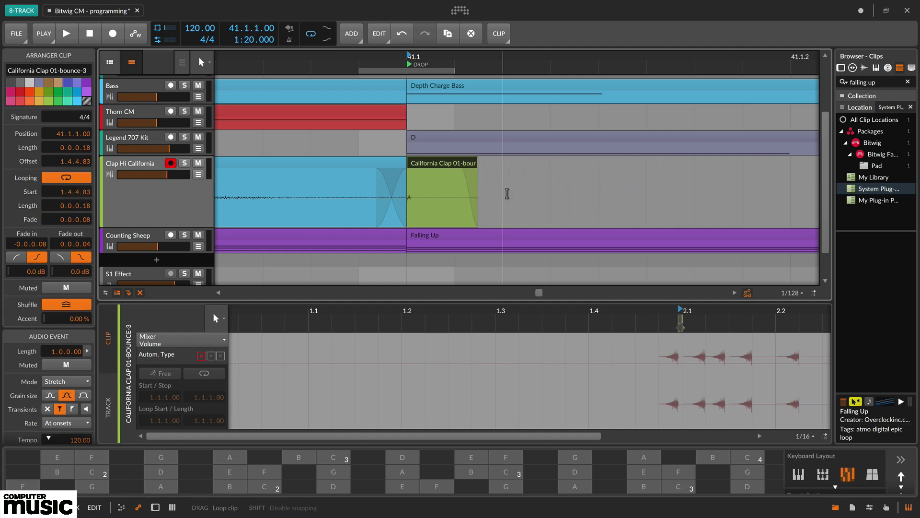
right_click(449, 164)
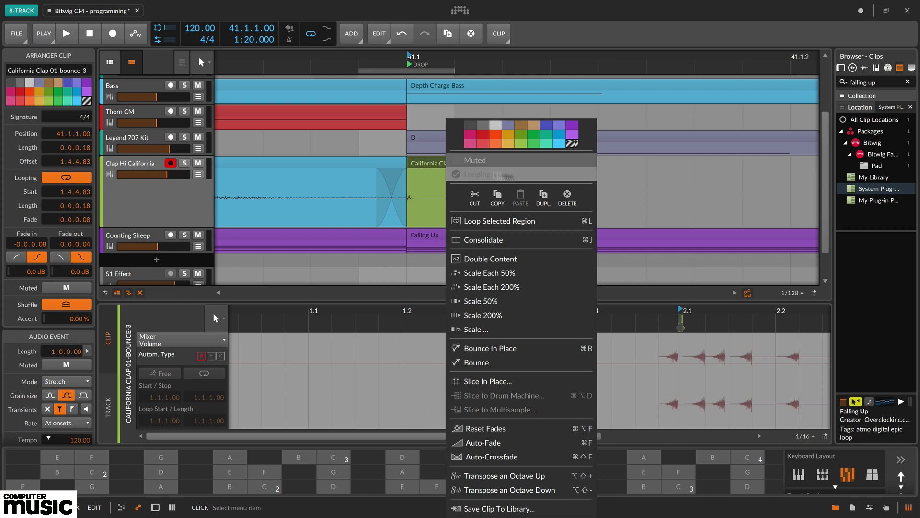
click(585, 138)
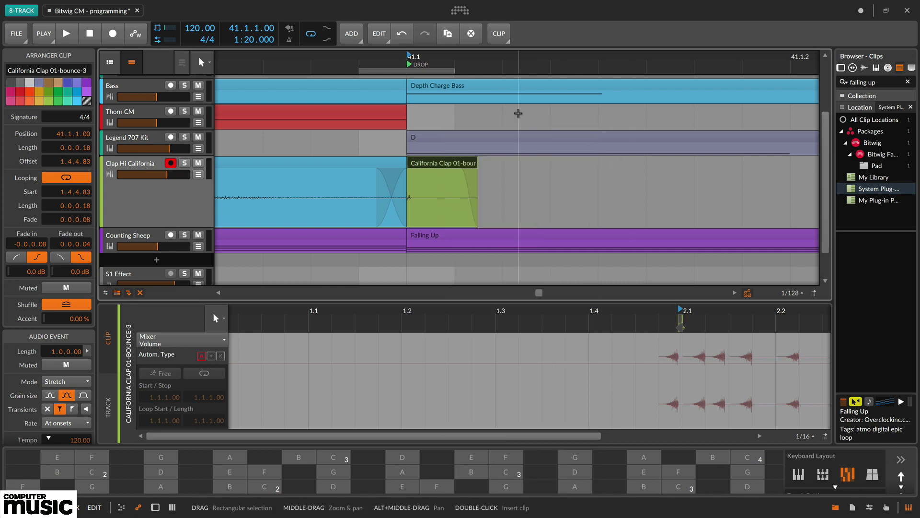